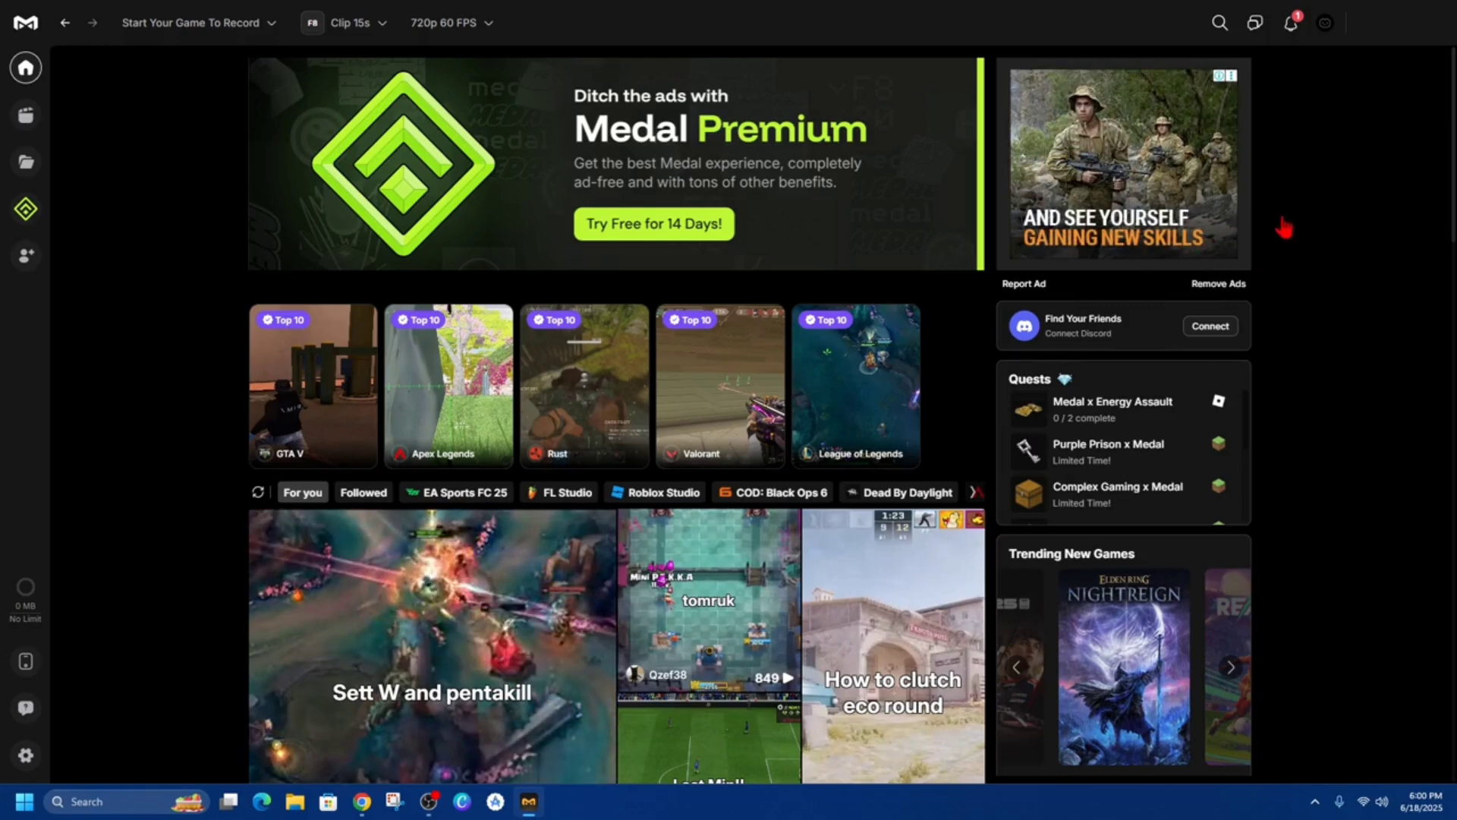
# Step: Close the Medal window from its taskbar menu
pyautogui.rightClick(531, 801)
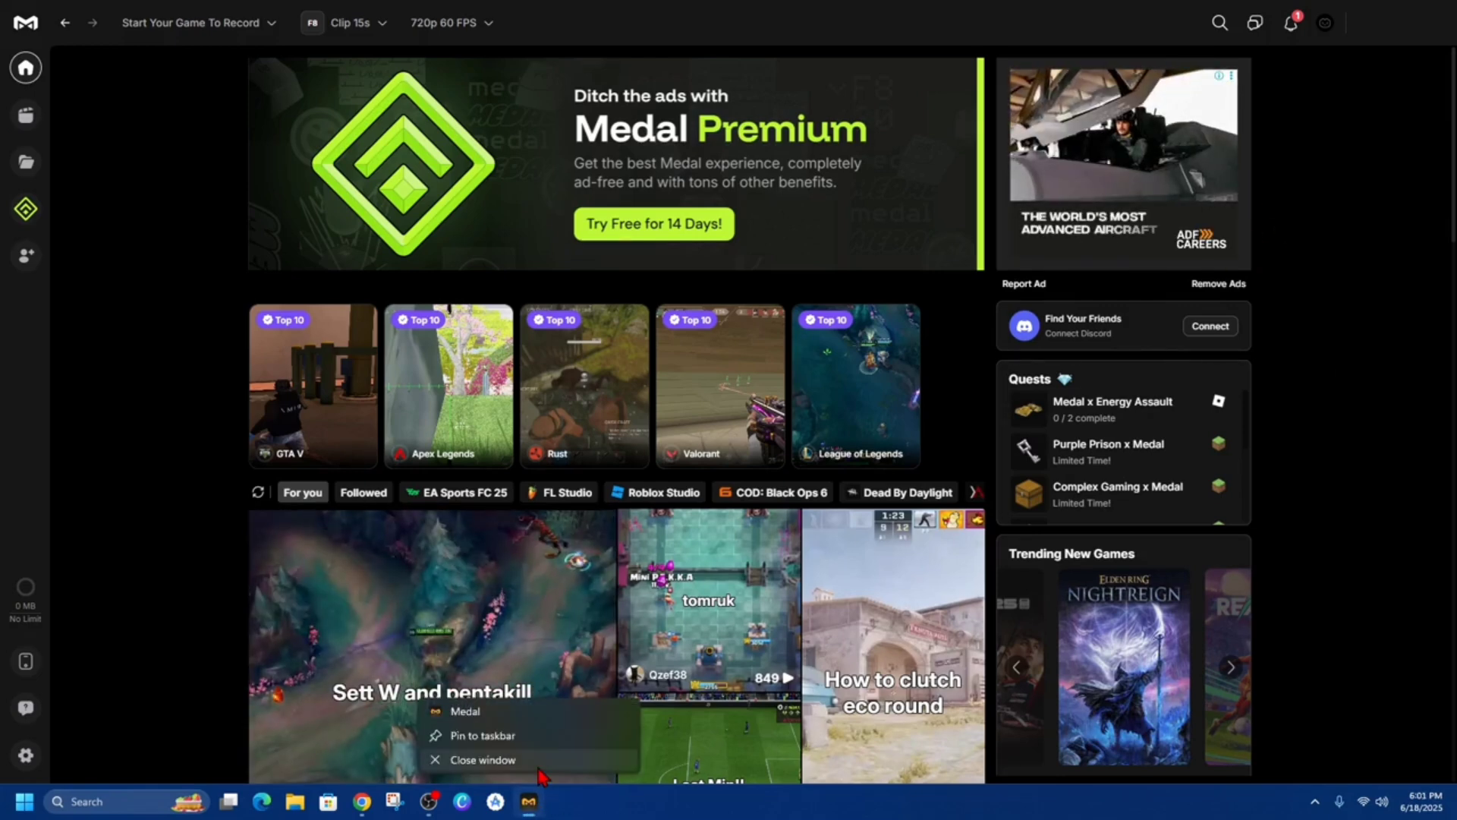
pyautogui.click(490, 760)
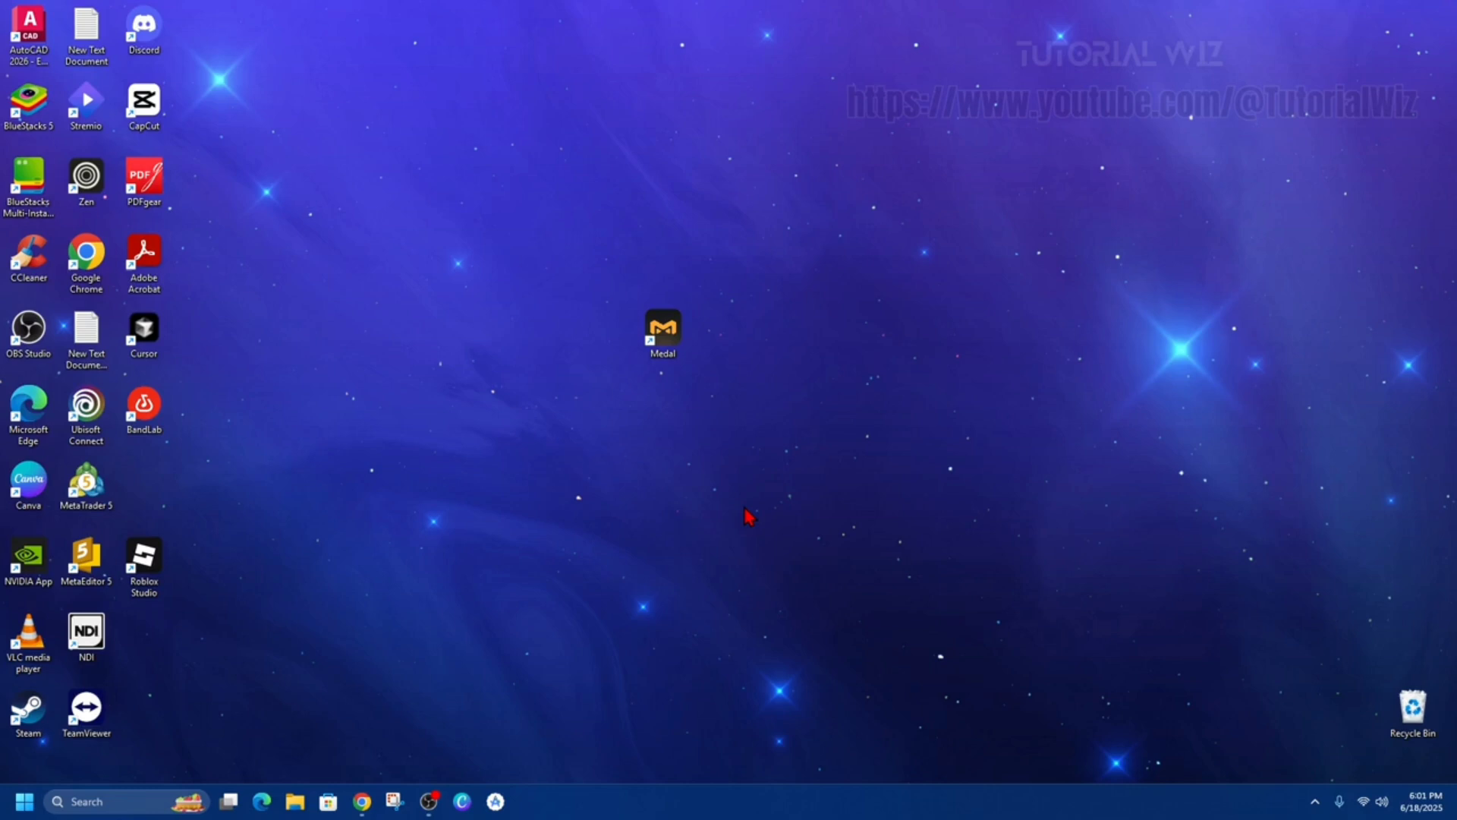
pyautogui.rightClick(21, 802)
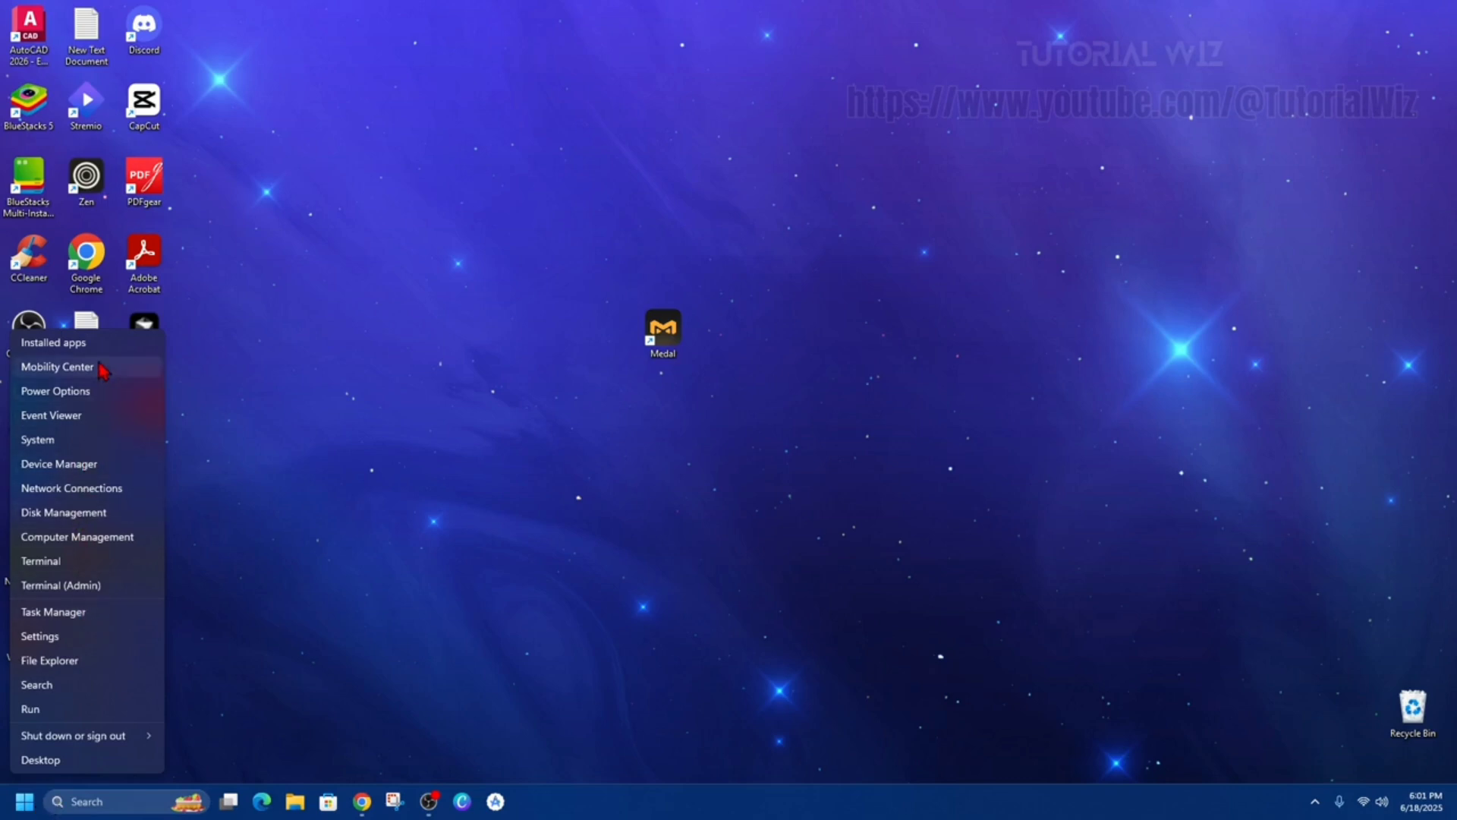
pyautogui.press('Escape')
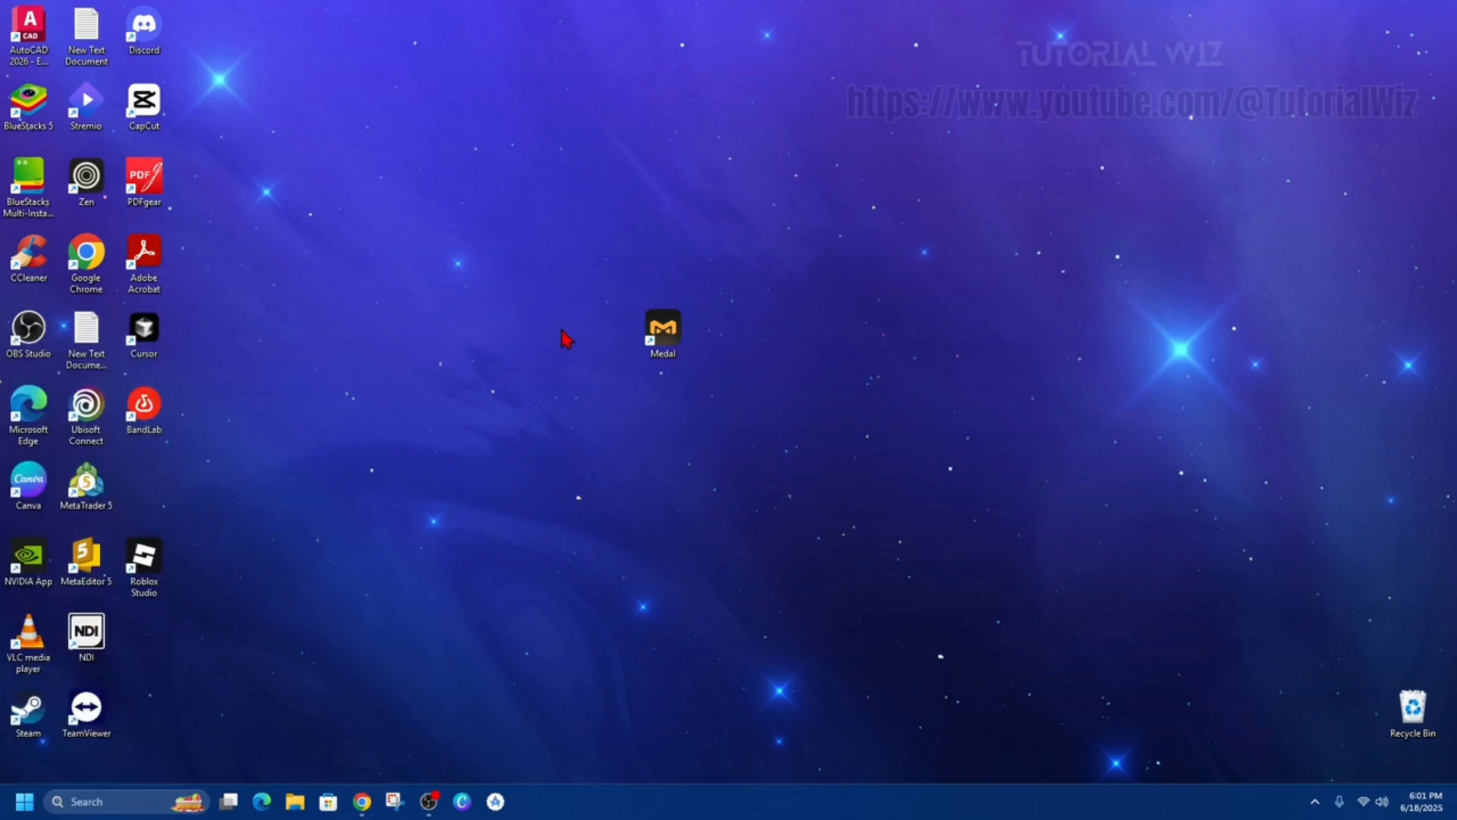
# Step: Check Medal's processes in Task Manager sorted by name, then relaunch Medal
pyautogui.hotkey('ctrl', 'shift', 'Escape')
pyautogui.click(216, 107)
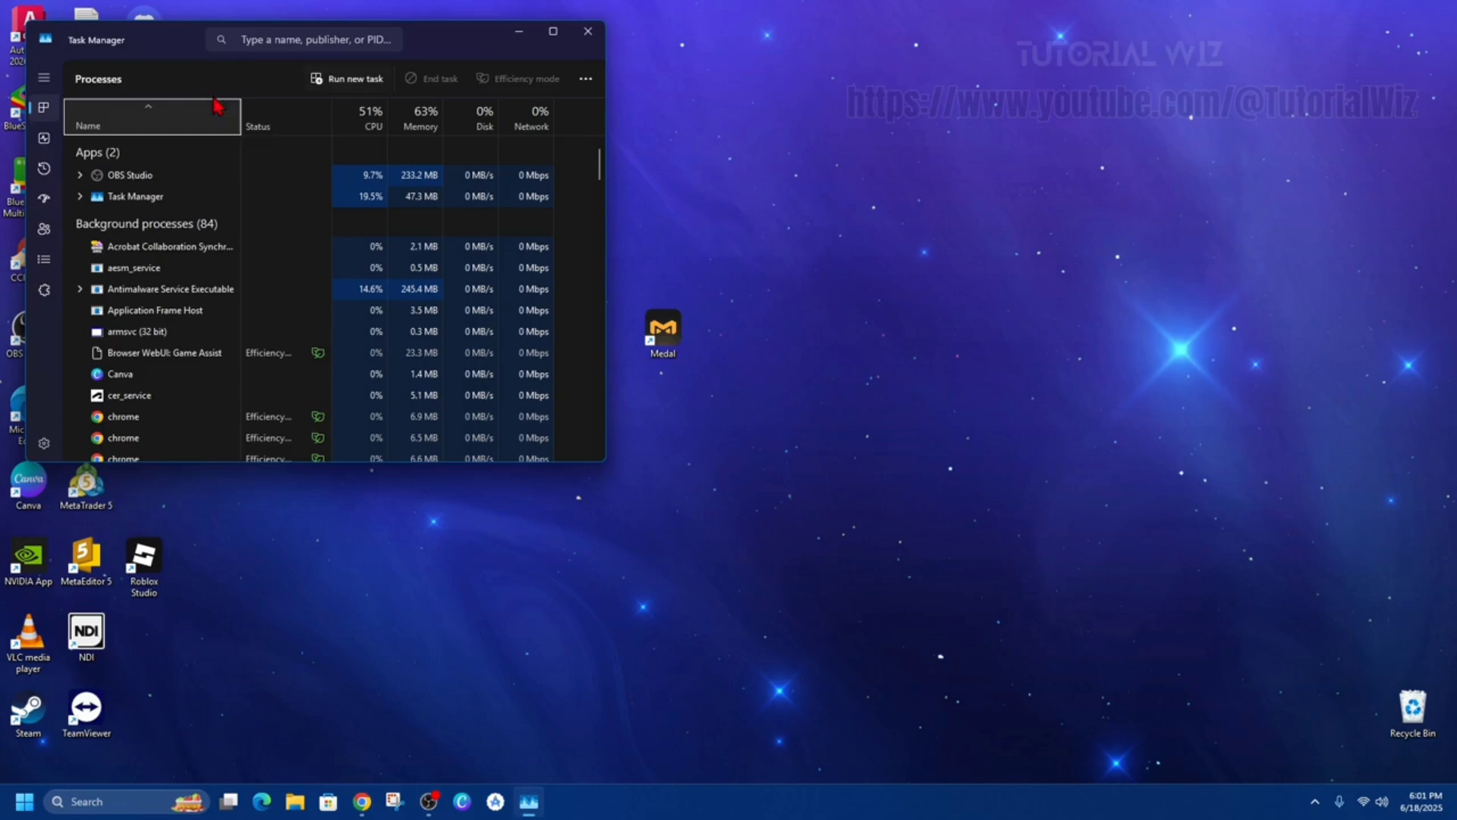
pyautogui.click(166, 119)
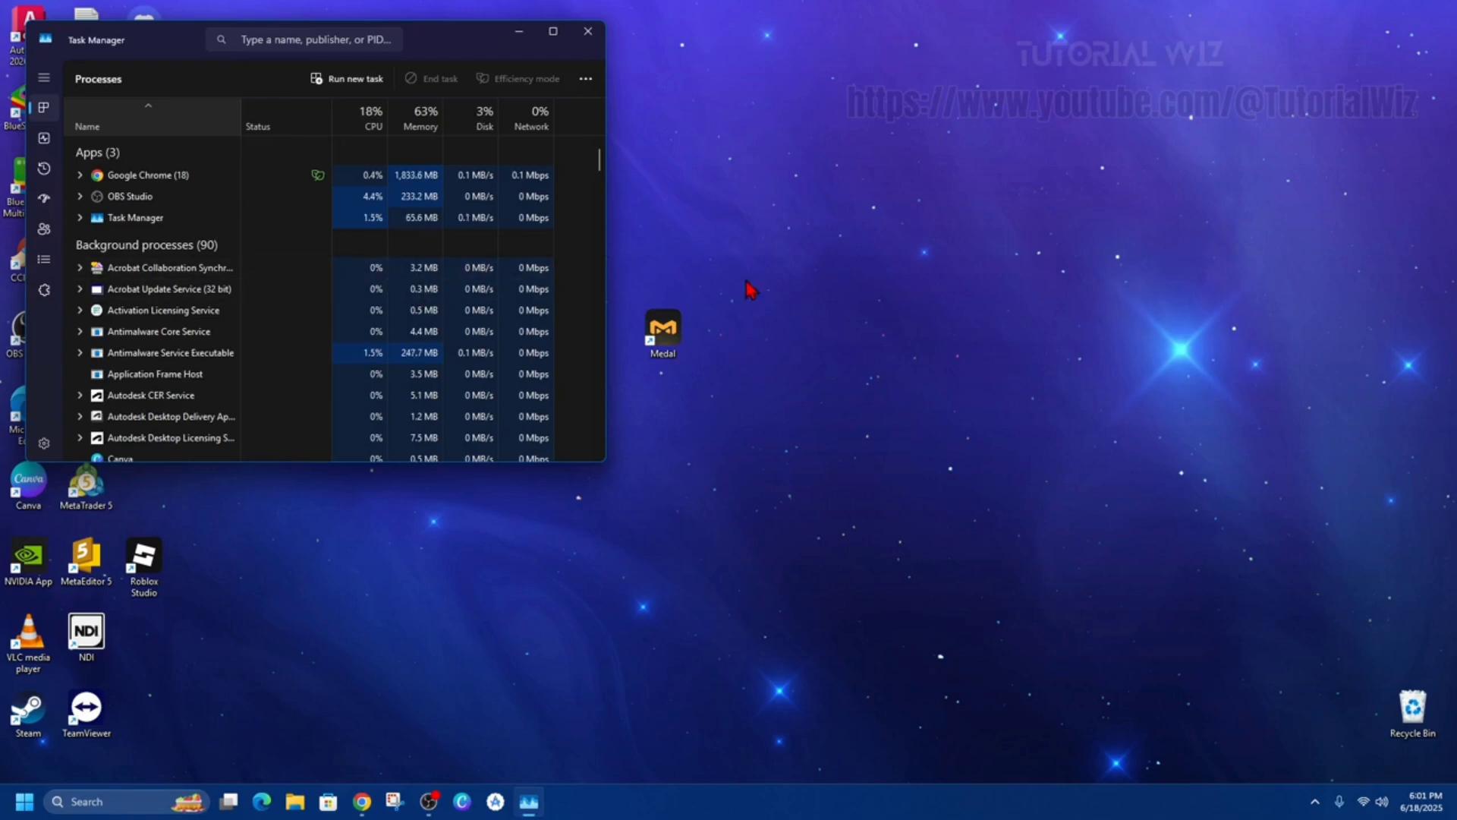
pyautogui.click(588, 32)
pyautogui.doubleClick(683, 339)
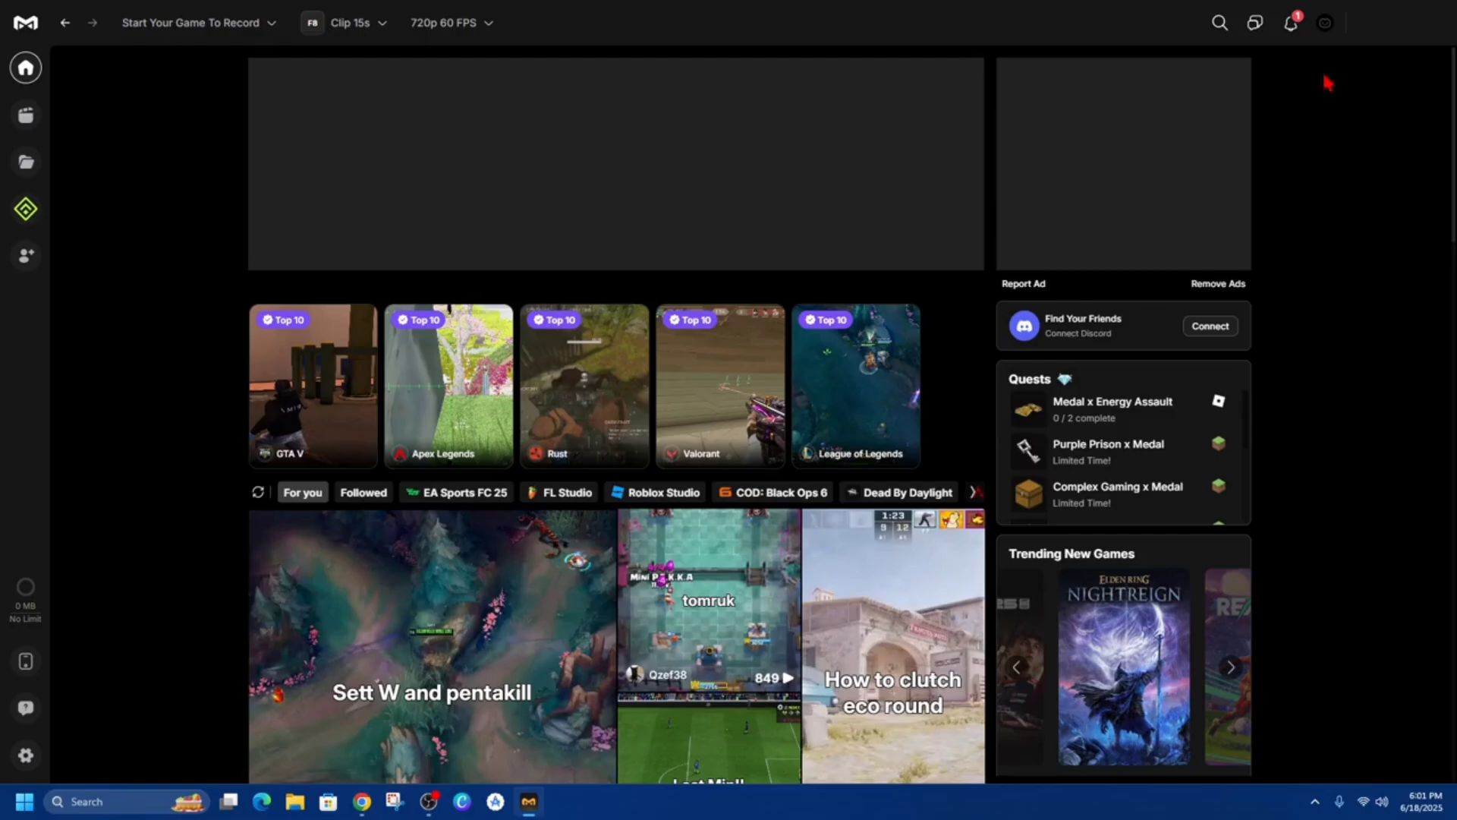
# Step: Close Medal and relaunch it from its desktop shortcut as administrator
pyautogui.click(1432, 23)
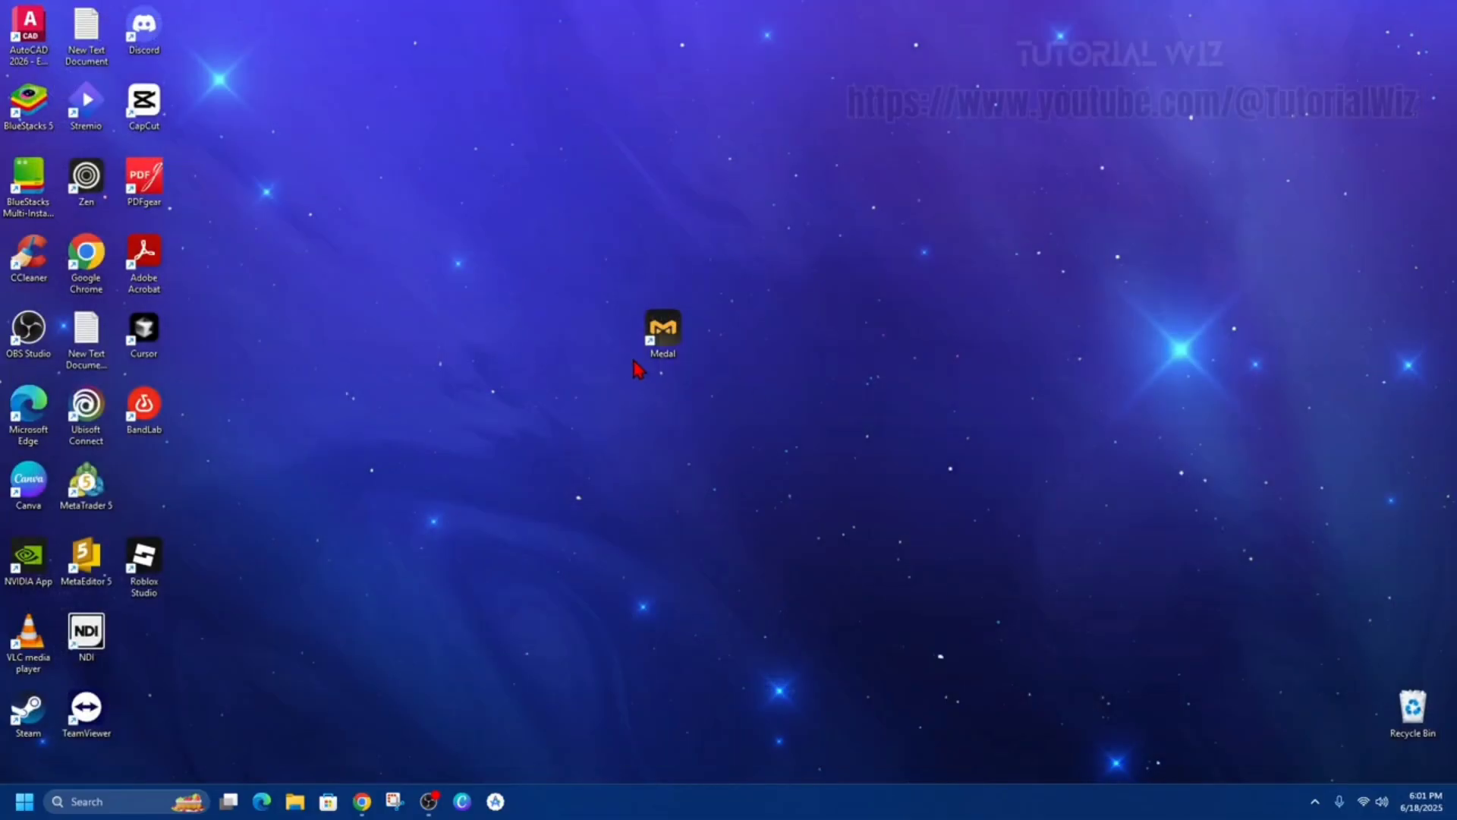
pyautogui.rightClick(666, 334)
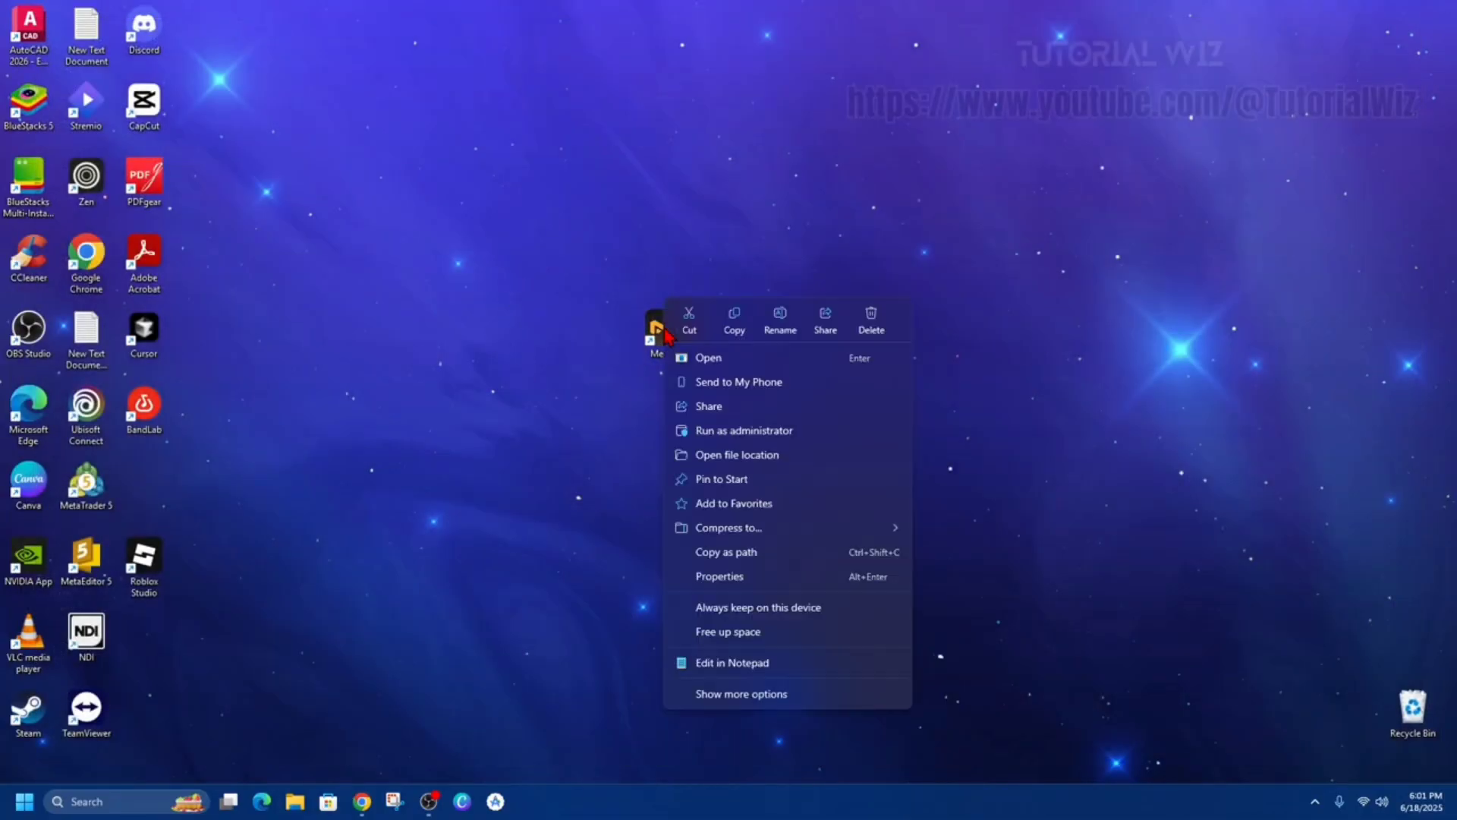
pyautogui.click(791, 431)
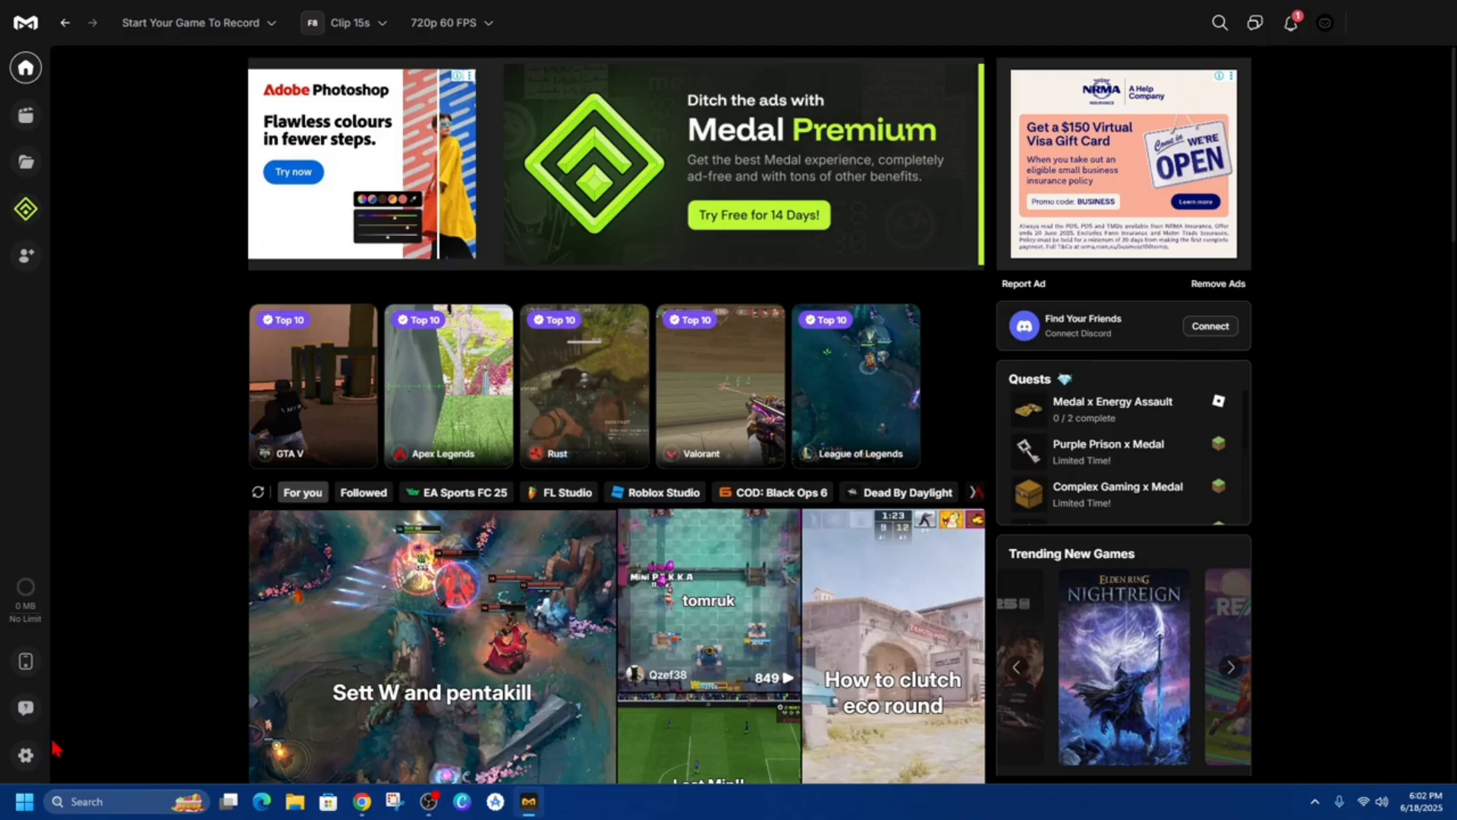
# Step: Pick DISPLAY1 (primary) under Settings > Screen Recording > Monitor Selection, then re-check it
pyautogui.click(26, 755)
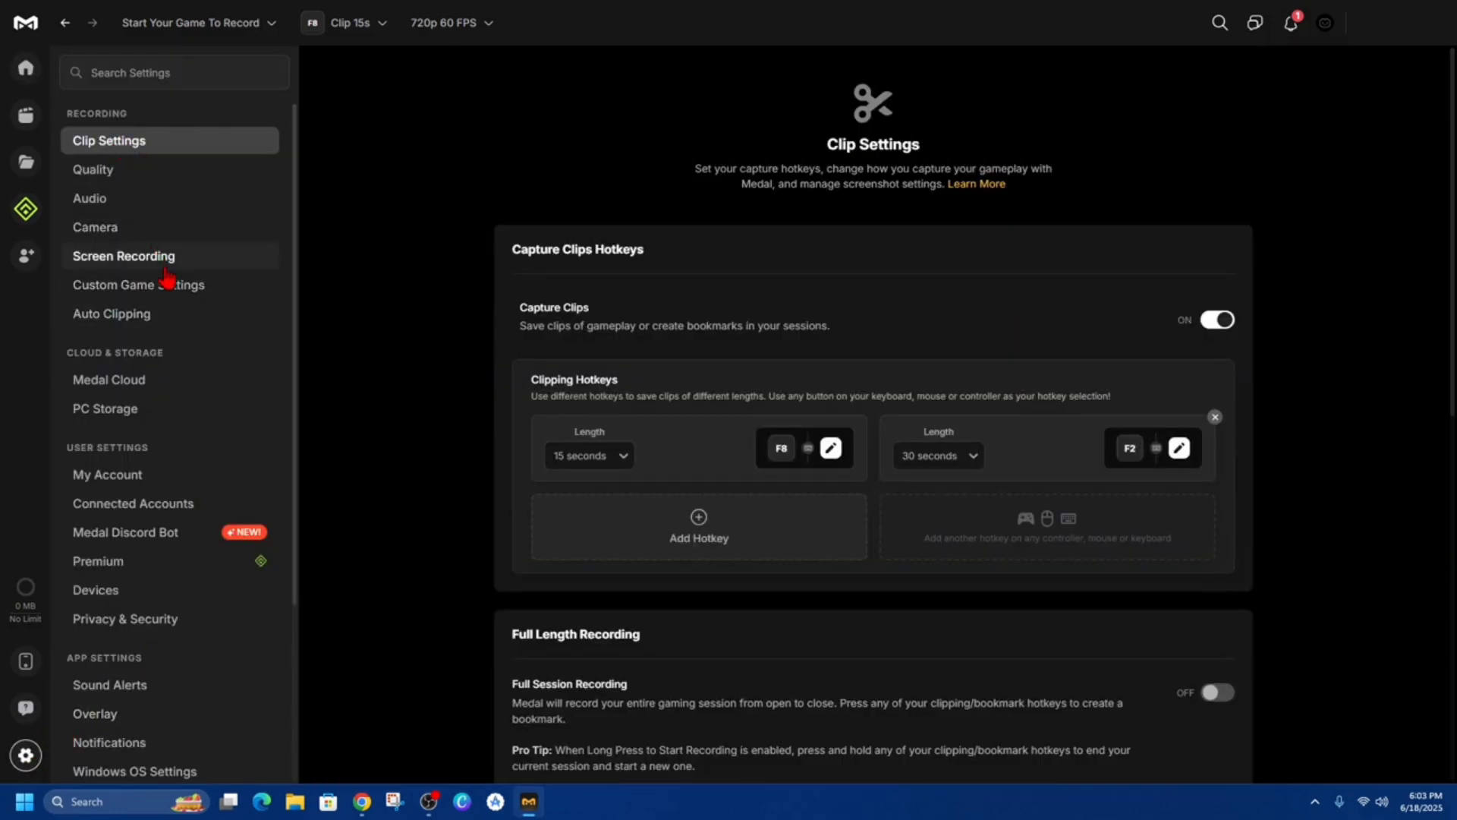
pyautogui.click(144, 262)
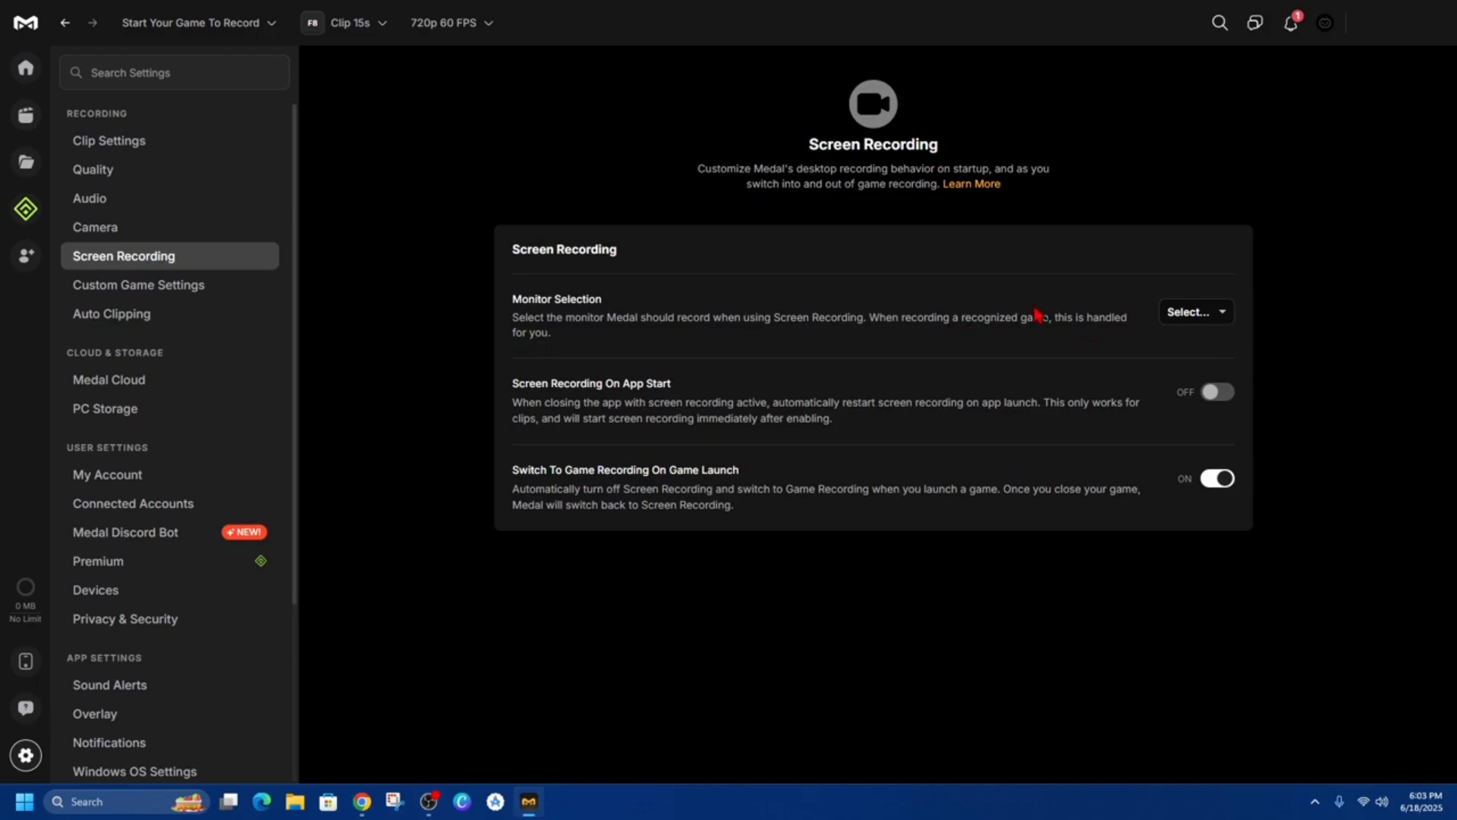
pyautogui.click(1191, 311)
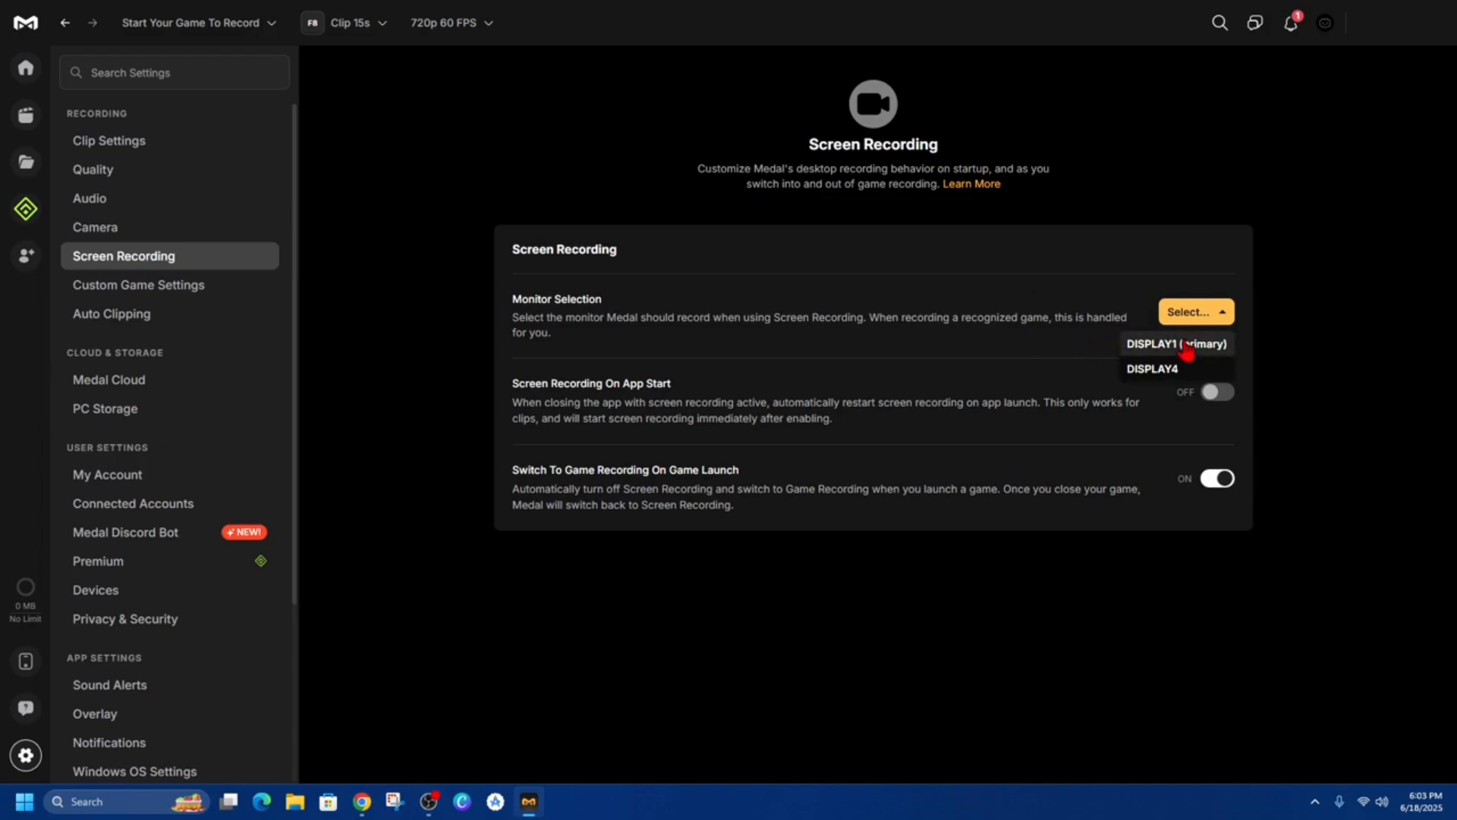
pyautogui.click(1184, 344)
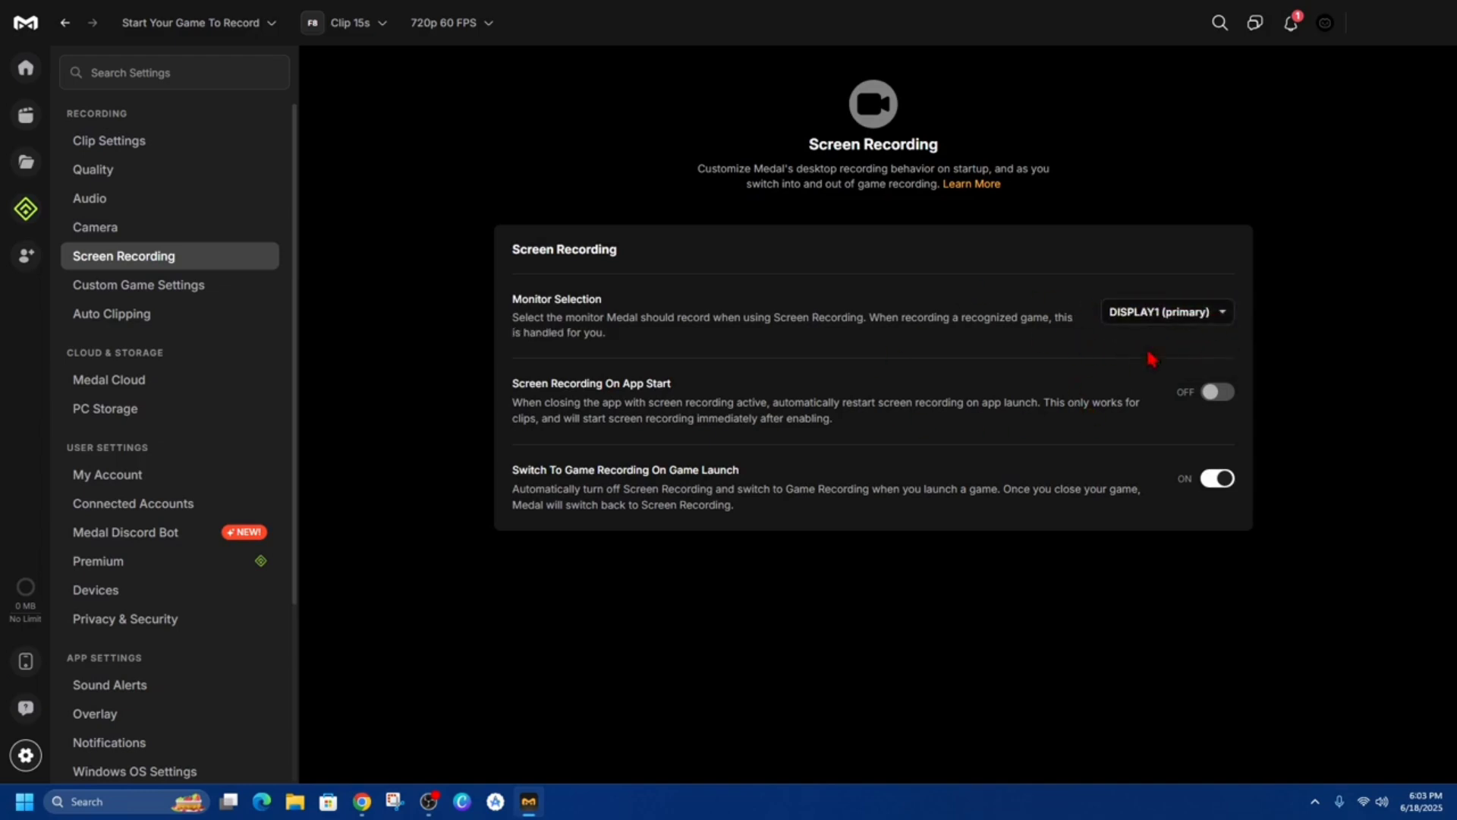
pyautogui.click(1190, 320)
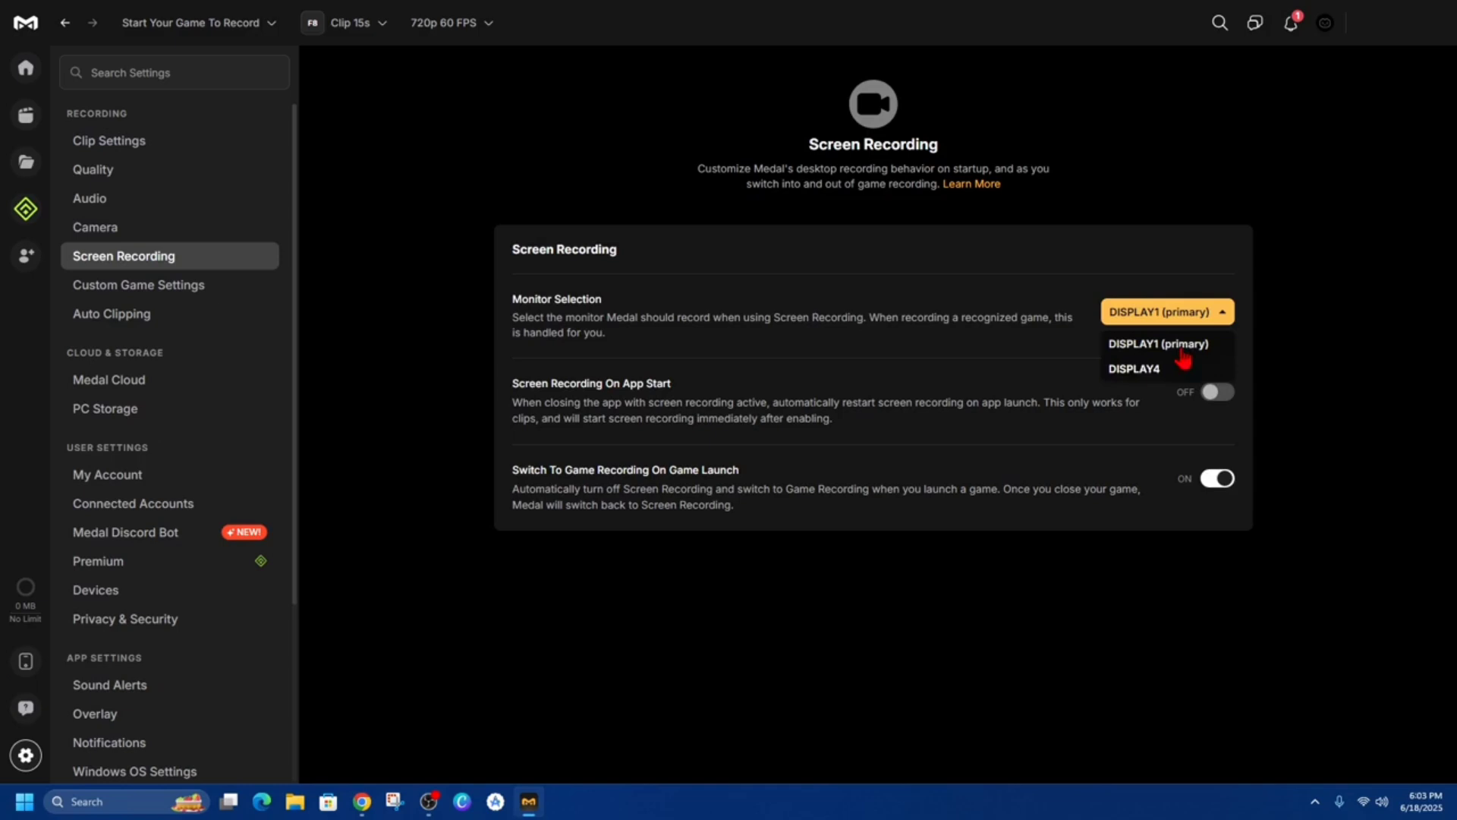
pyautogui.click(1156, 347)
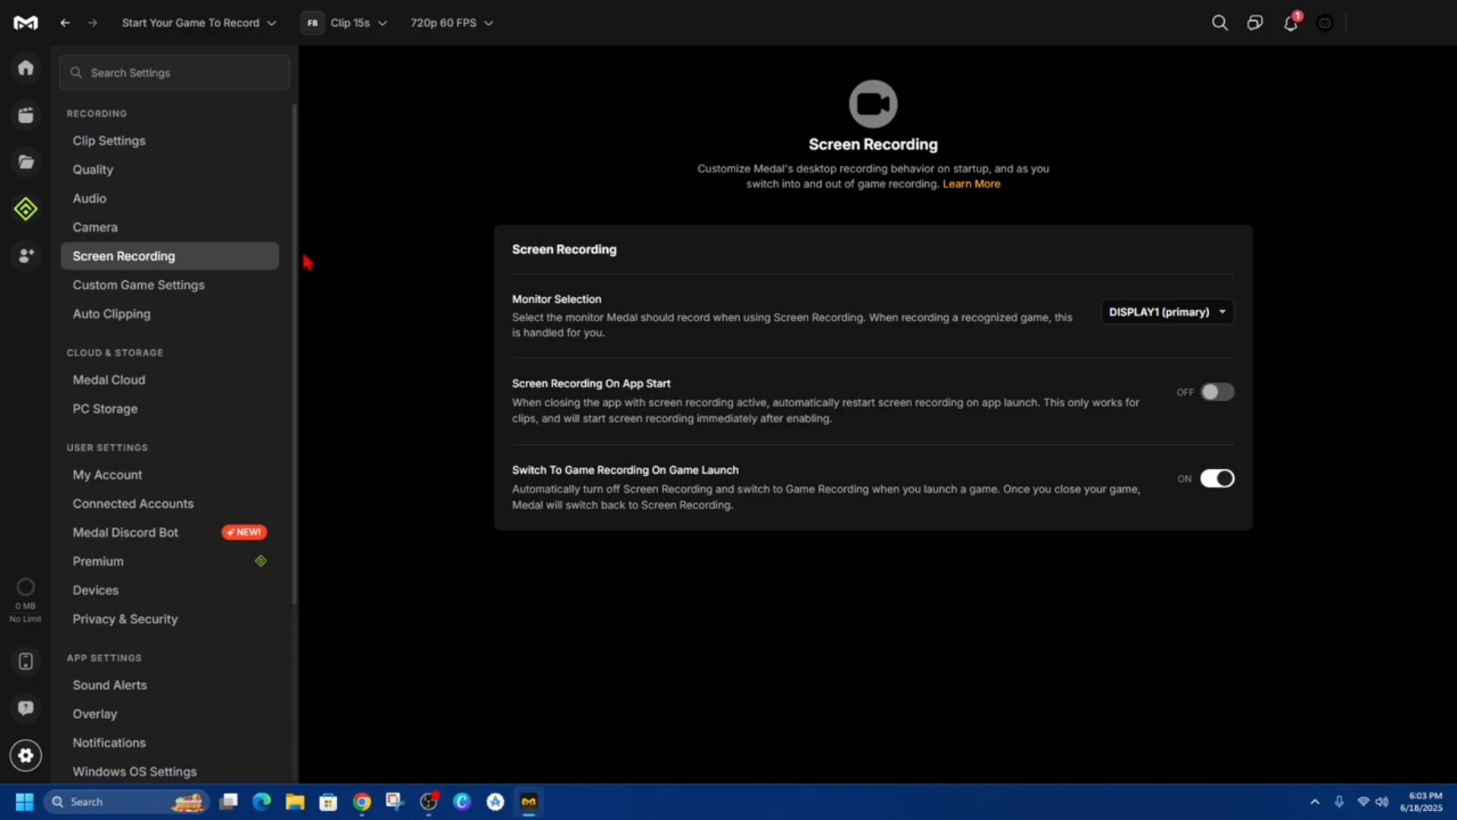
# Step: Check that Camera Overlay is off in Camera settings, then close Medal
pyautogui.click(207, 234)
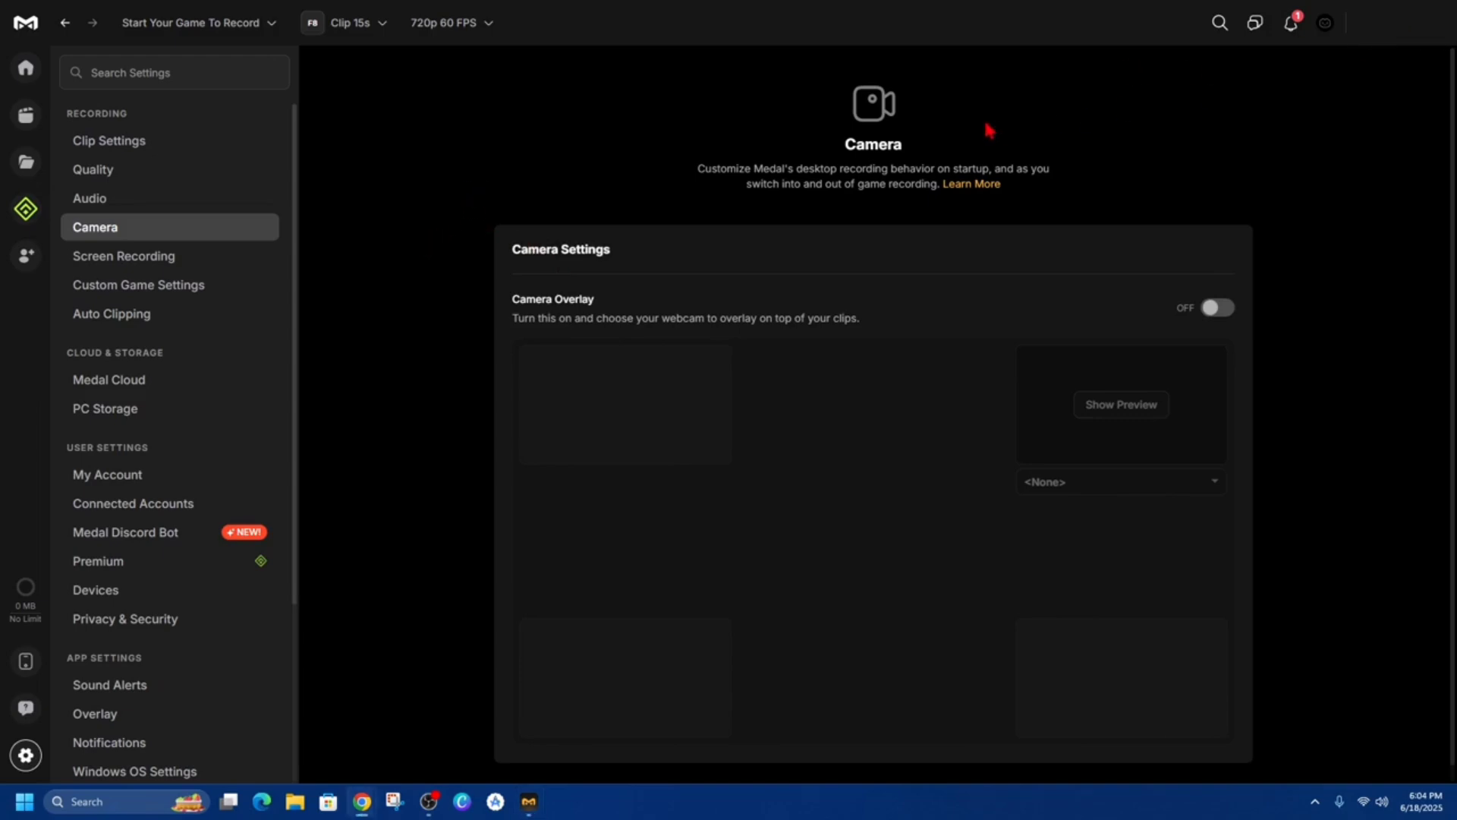
pyautogui.click(1439, 22)
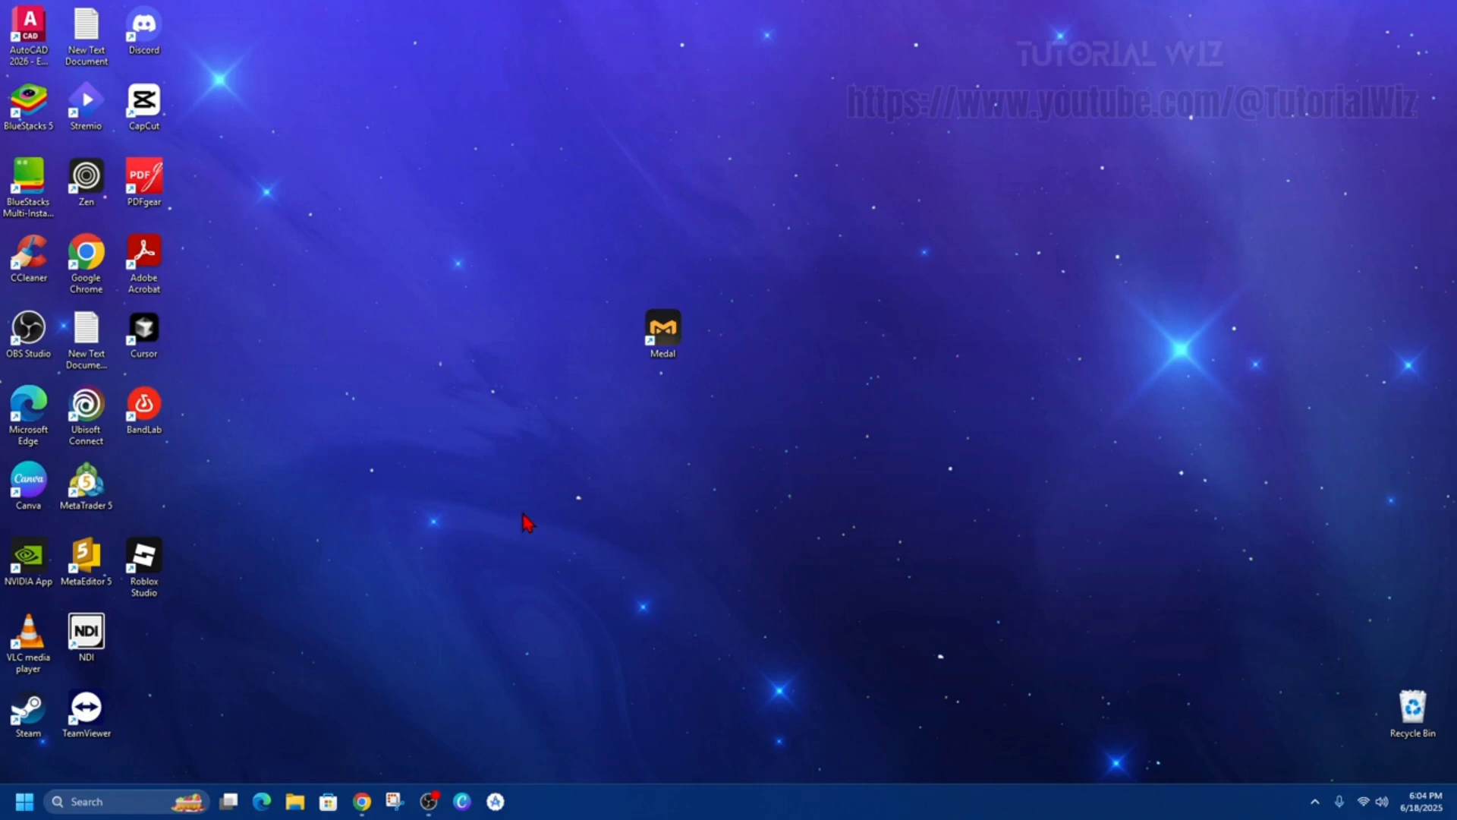
# Step: Open %appdata%\Medal from the Run dialog and select all its contents
pyautogui.press('super+r')
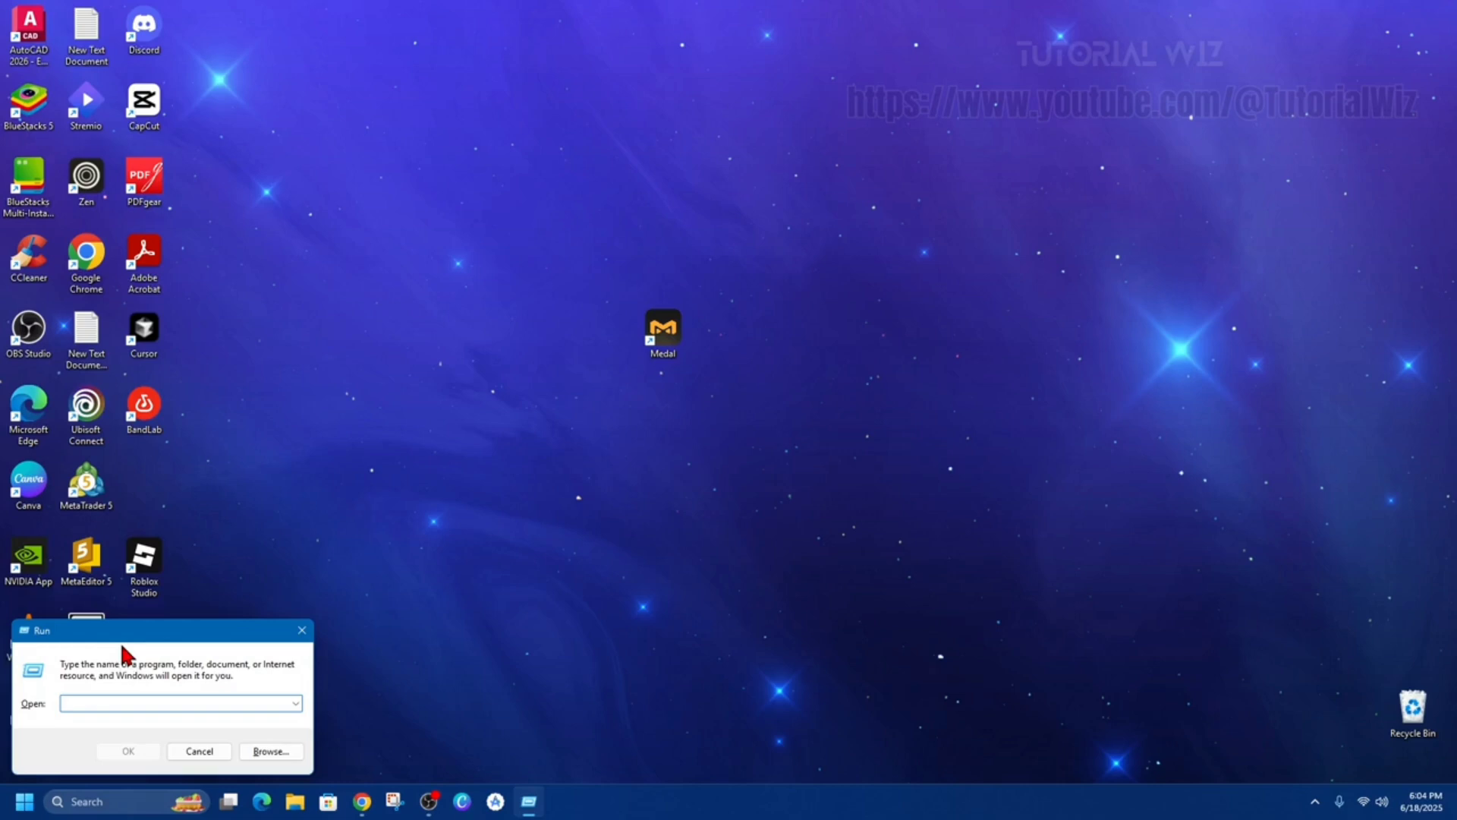
pyautogui.moveTo(126, 632); pyautogui.dragTo(671, 264)
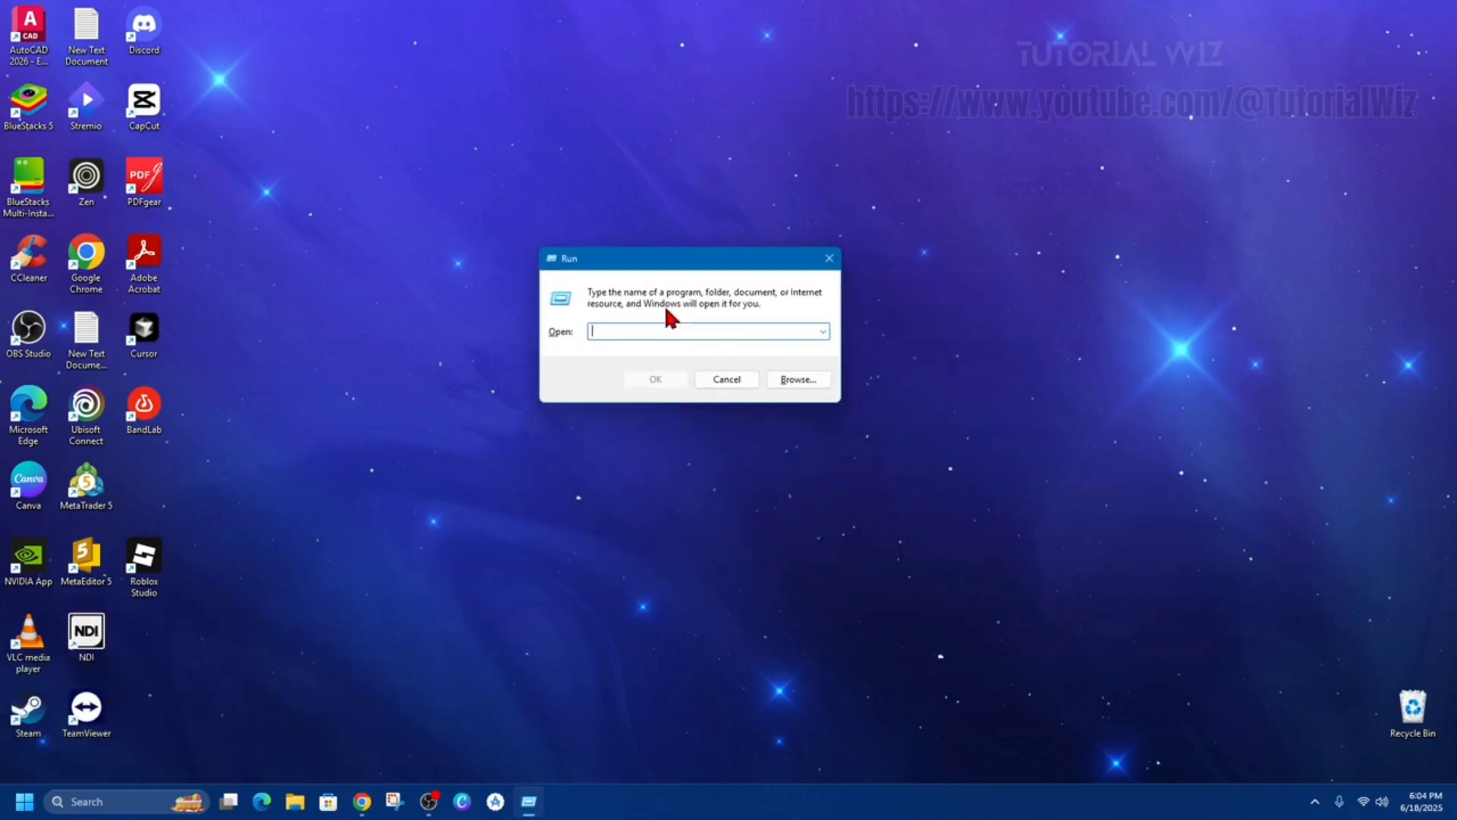
pyautogui.write('%appdata%\\Medal')
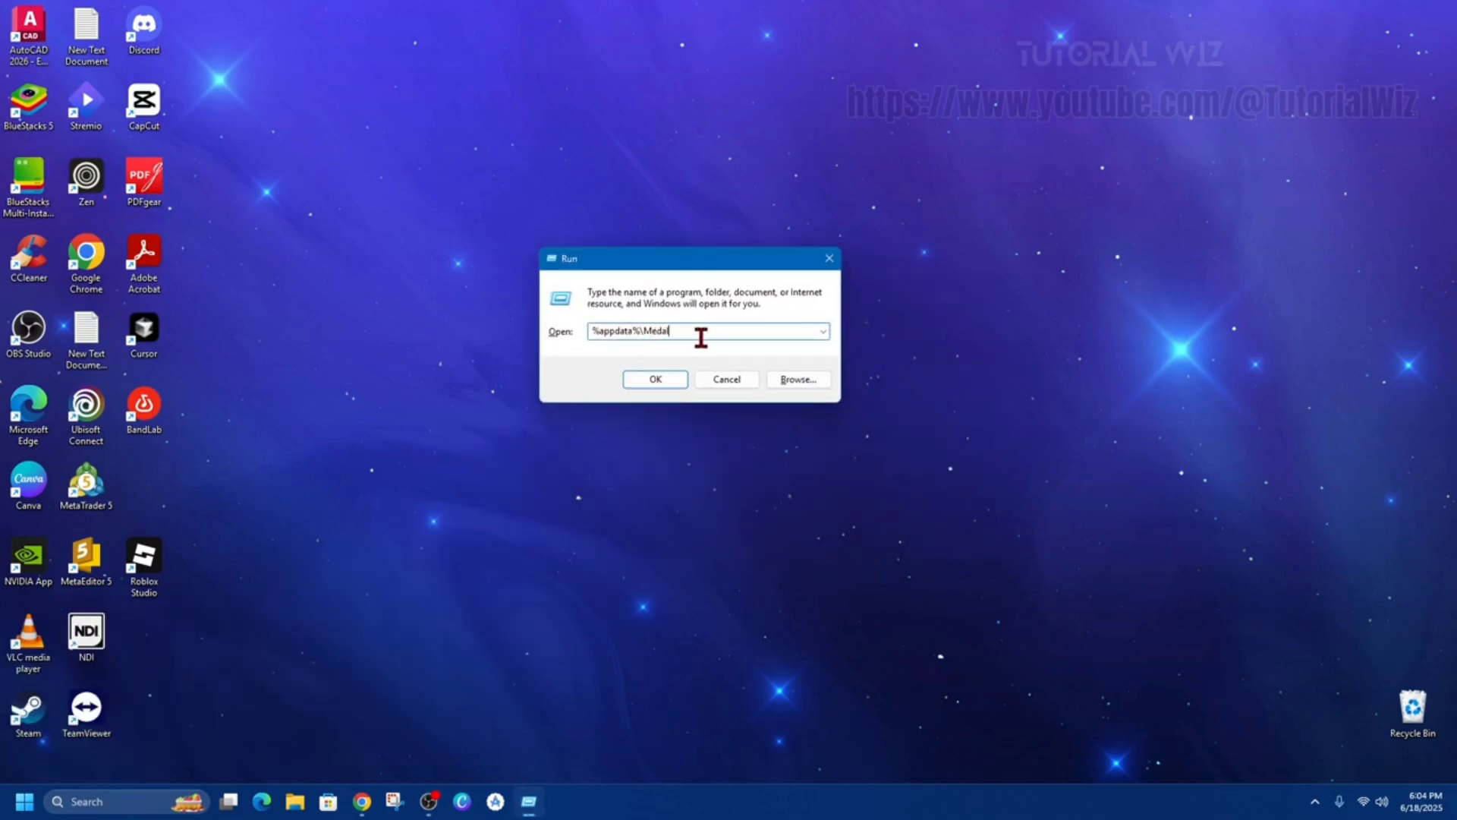
pyautogui.click(672, 385)
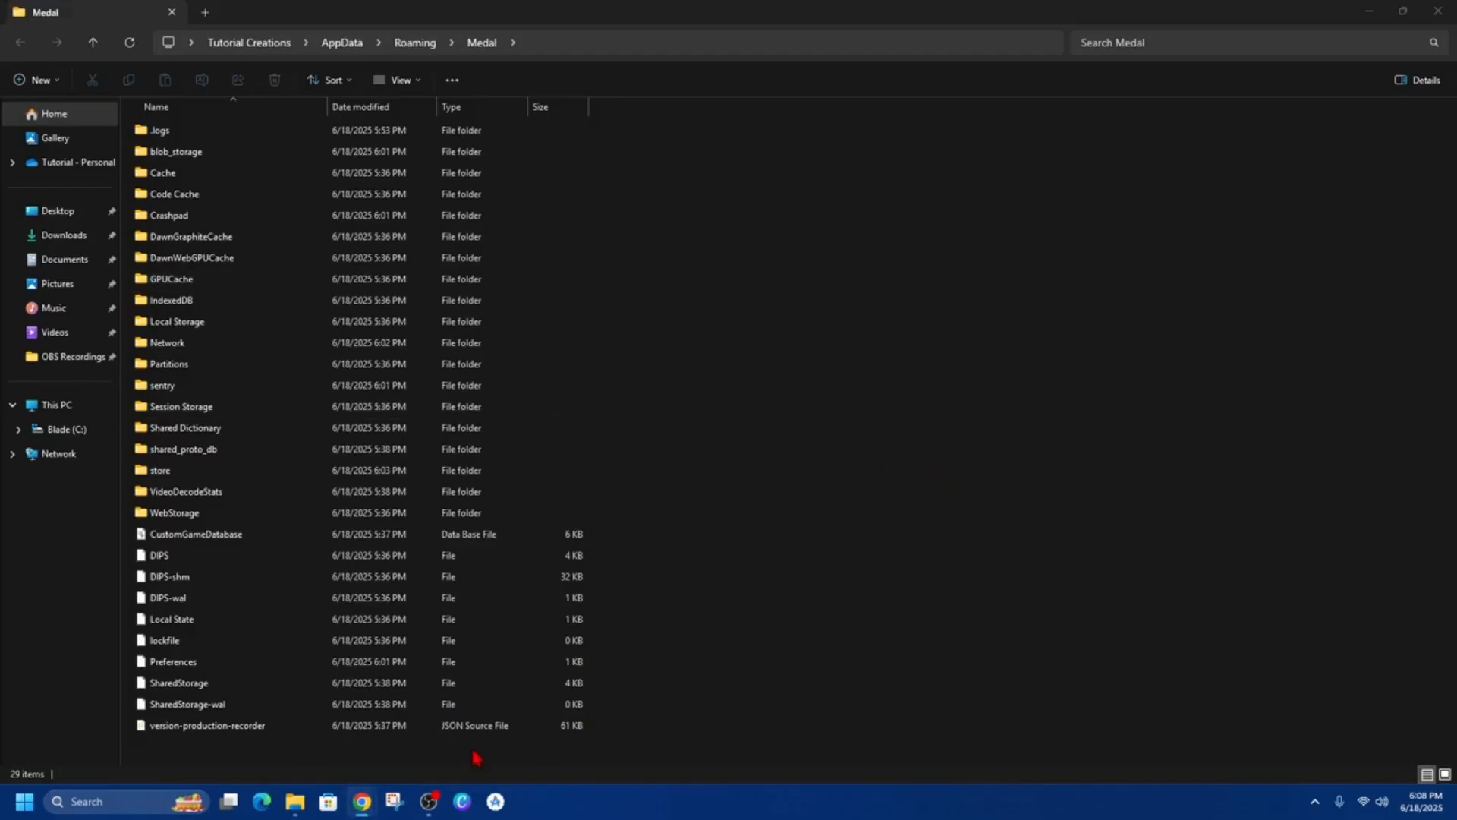
pyautogui.moveTo(477, 756)
pyautogui.mouseDown()
pyautogui.moveTo(342, 589)
pyautogui.moveTo(159, 134)
pyautogui.mouseUp()
# Step: Delete the selected AppData items, skipping Cache and every other in-use item
pyautogui.press('Delete')
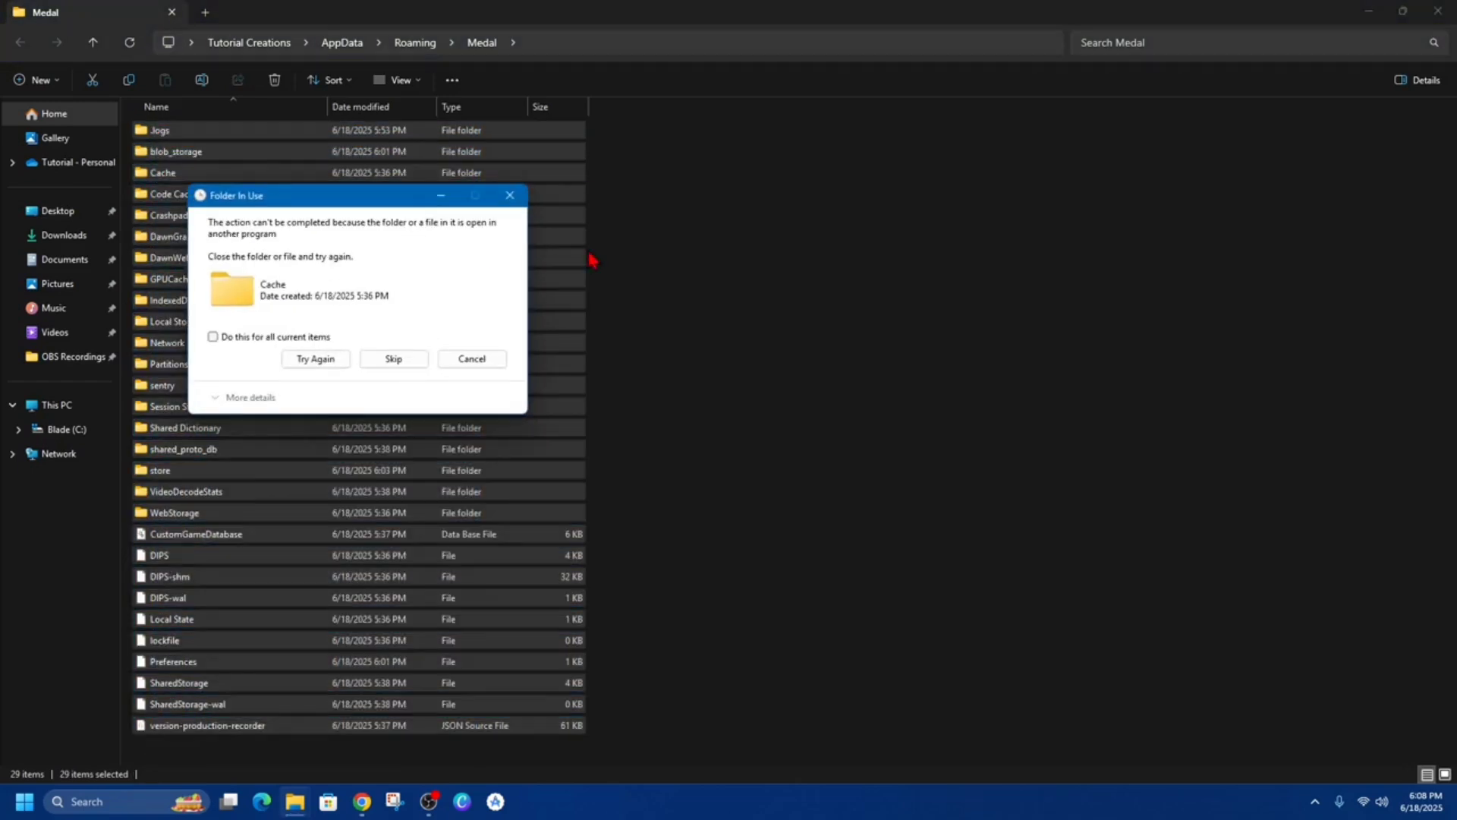
pyautogui.click(392, 362)
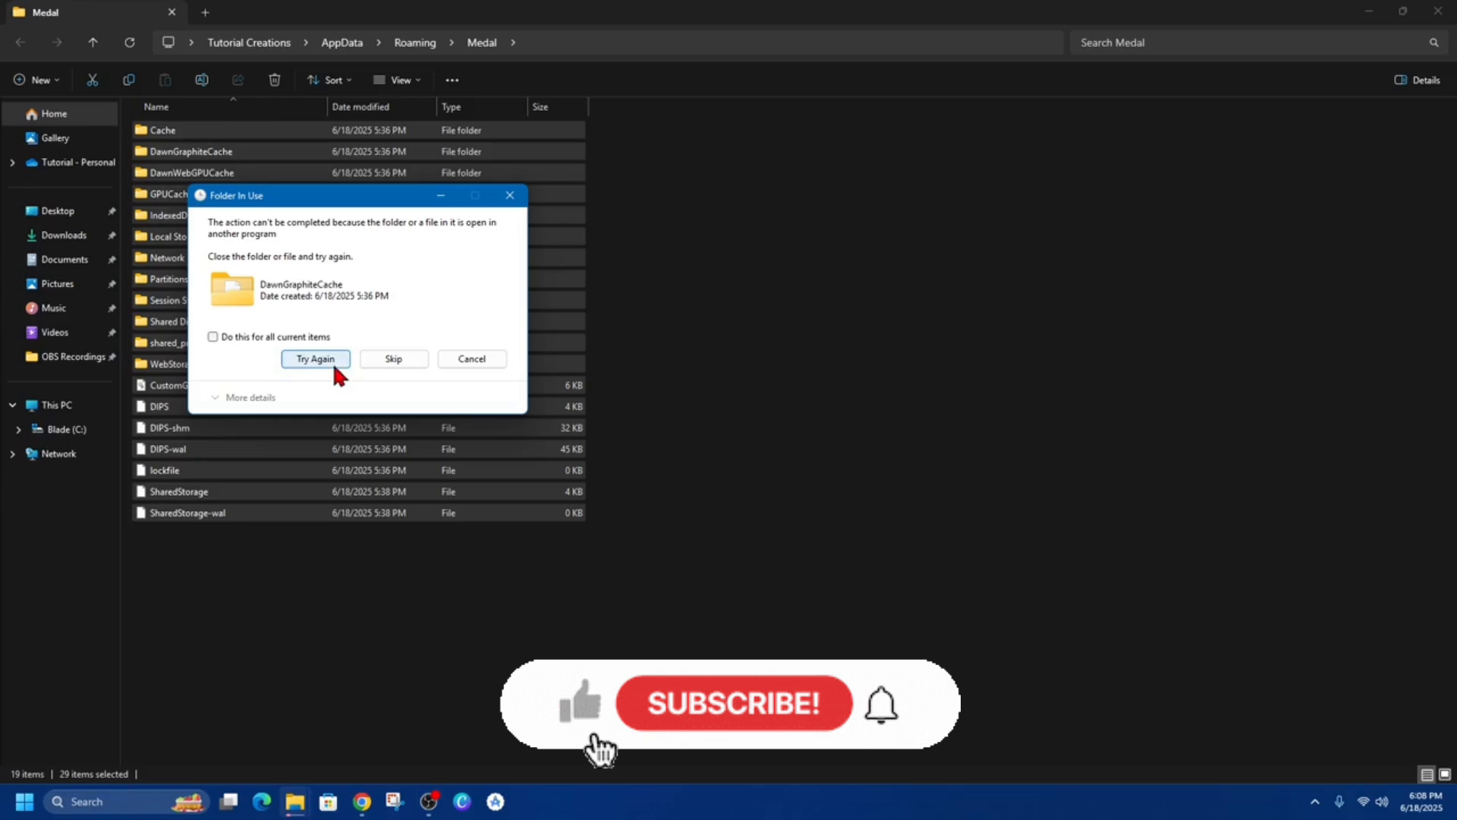
pyautogui.click(238, 334)
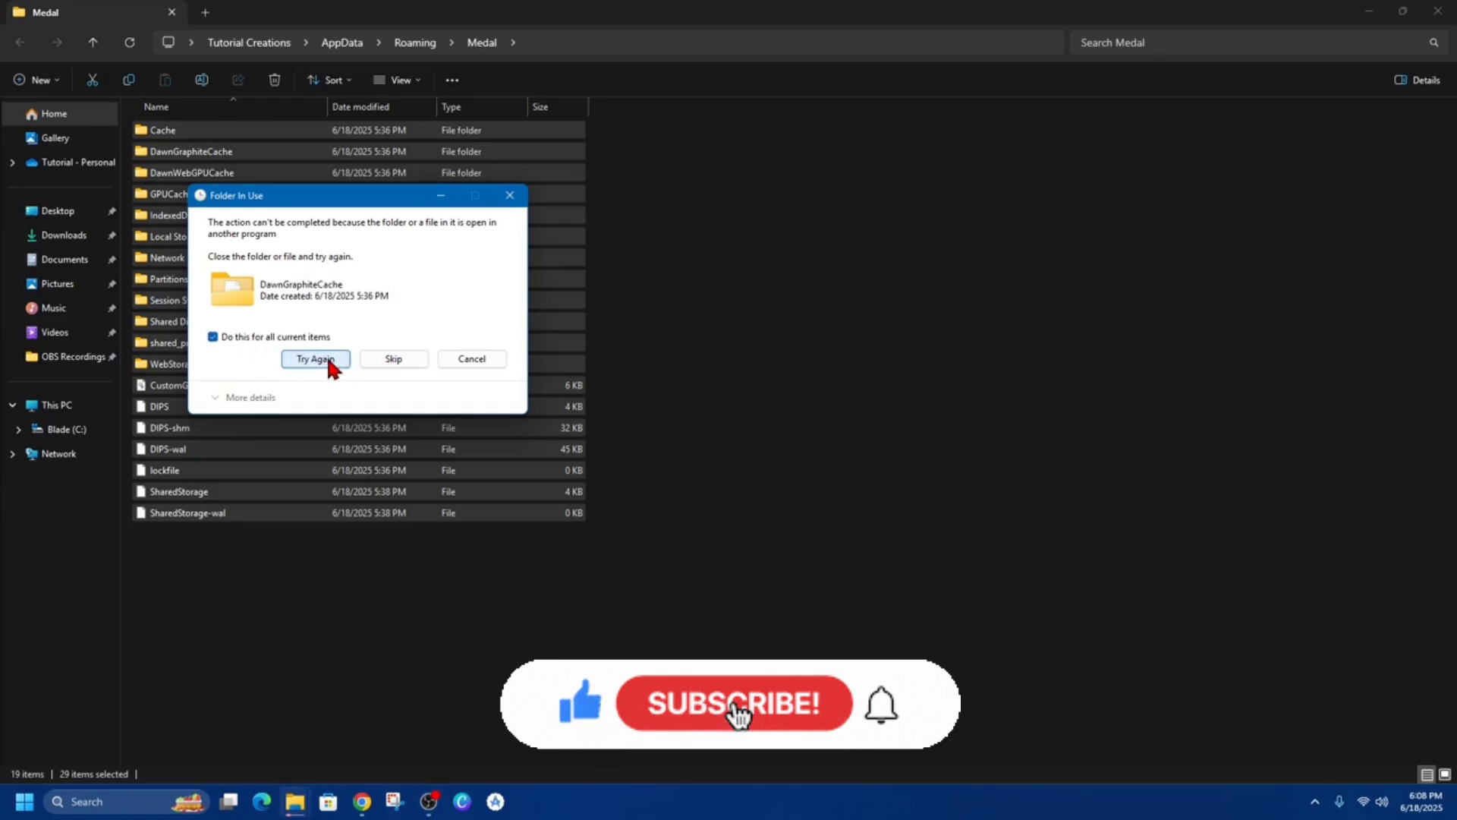